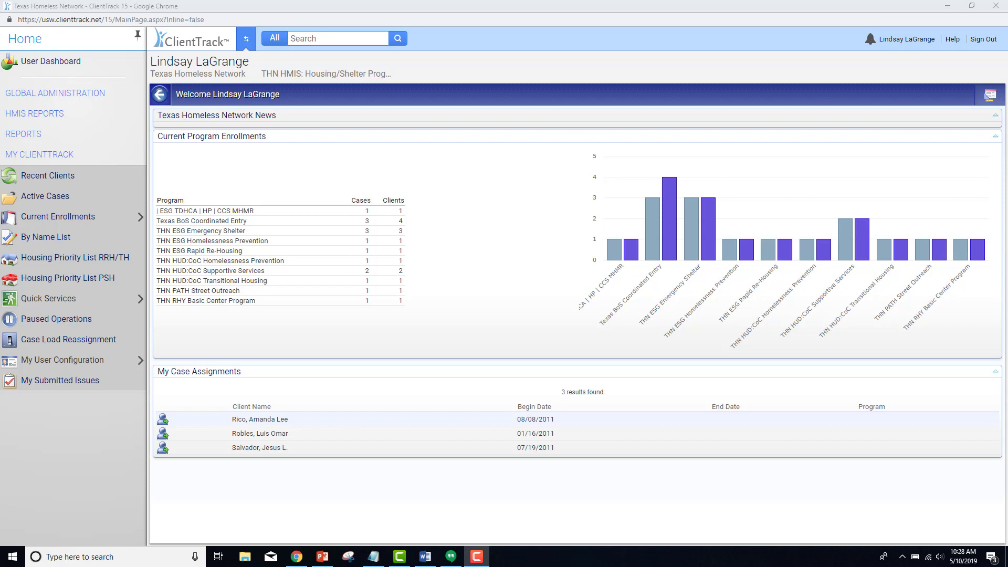
Step: Apply the THN HMIS: Housing/Shelter Programs workgroup for Texas Homeless Network and switch to the Providers workspace
left_click(887, 45)
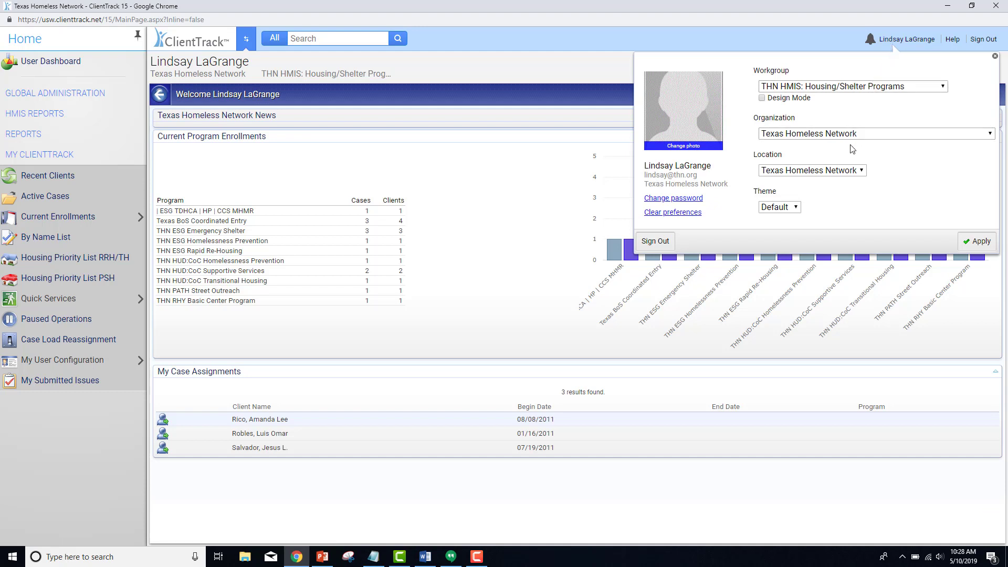
left_click(971, 242)
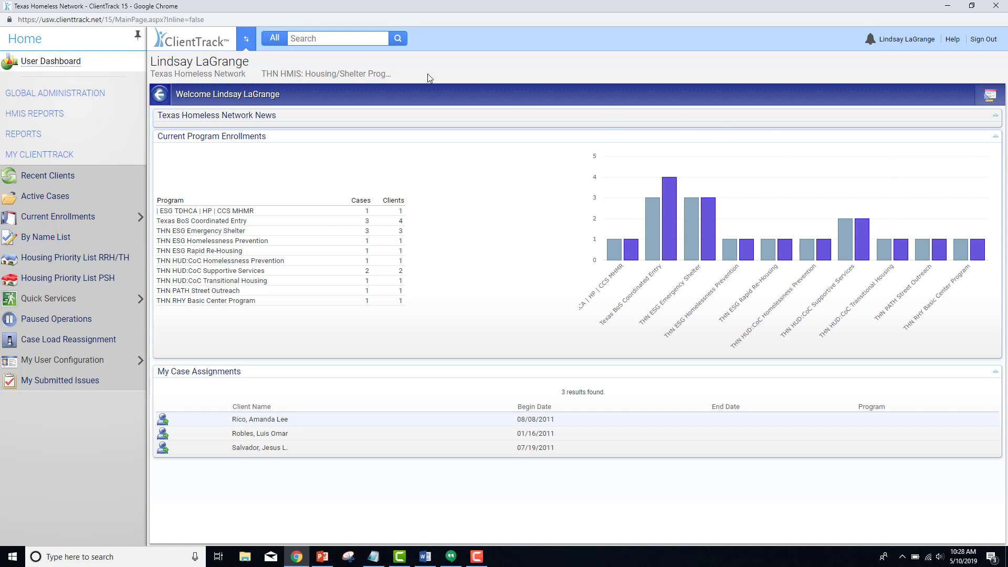
left_click(245, 42)
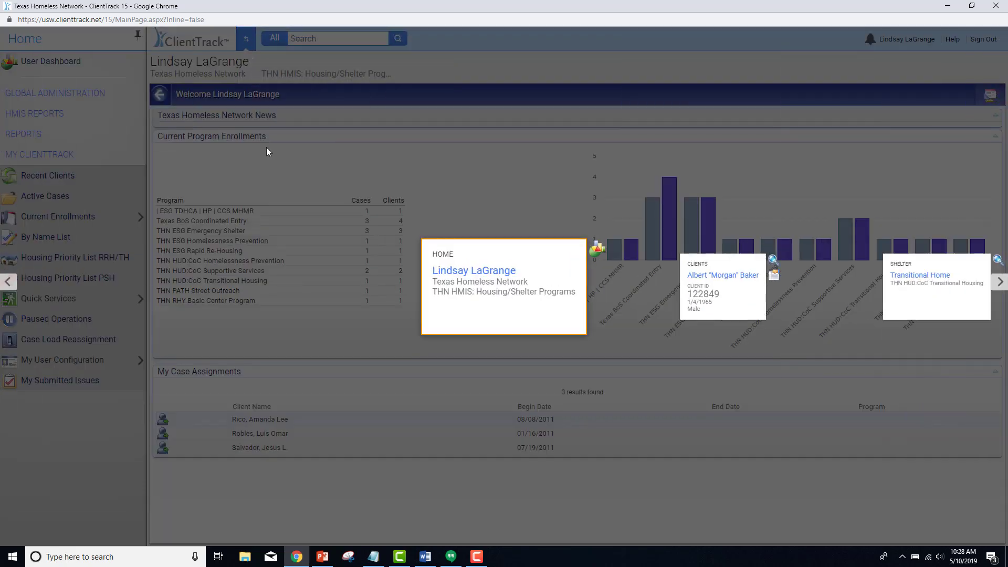
key("Right")
key("Right")
key("Right")
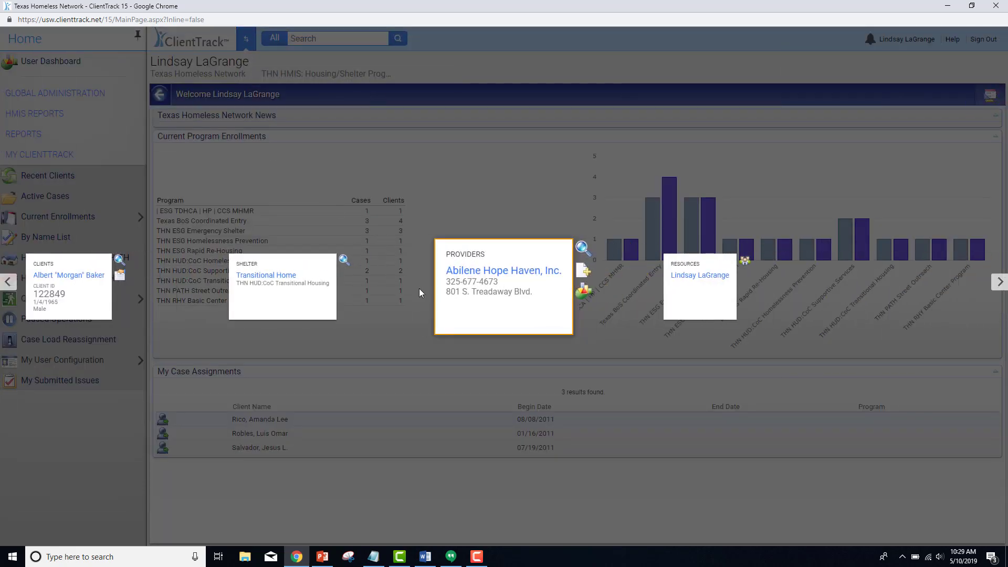
left_click(466, 317)
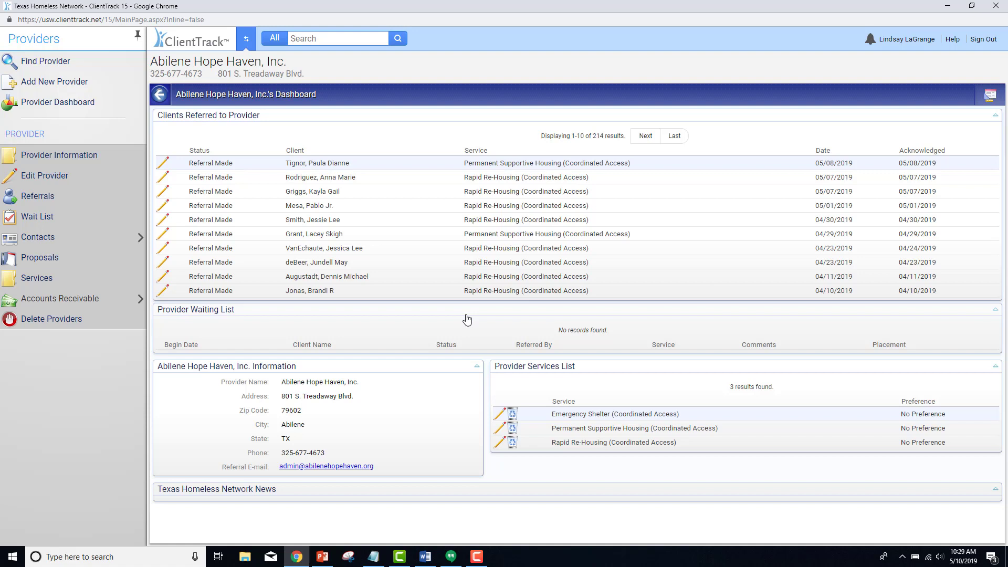
Step: Search the existing providers for "Chosen Ones"
left_click(88, 64)
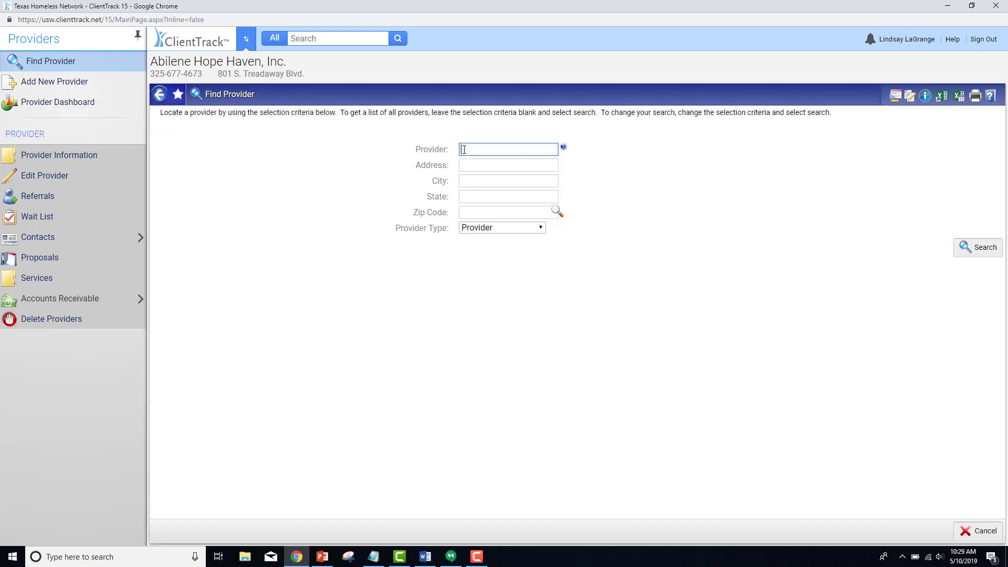
type("Chosen Ones")
key("Return")
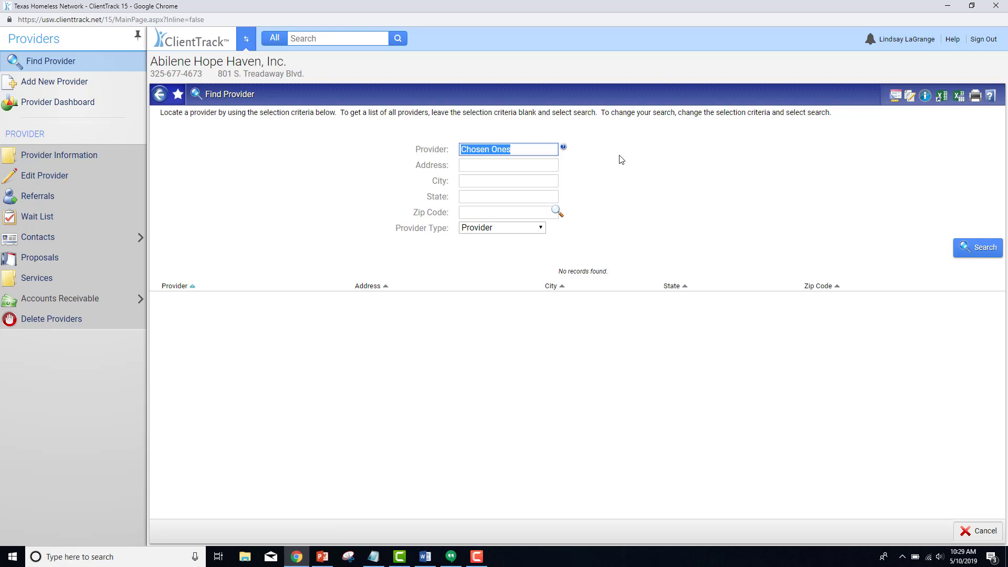
Step: Create the Chosen Ones provider profile with its contact details, All Organizations access and Texas Homeless Network as owner, leaving the referral contact blank
left_click(53, 81)
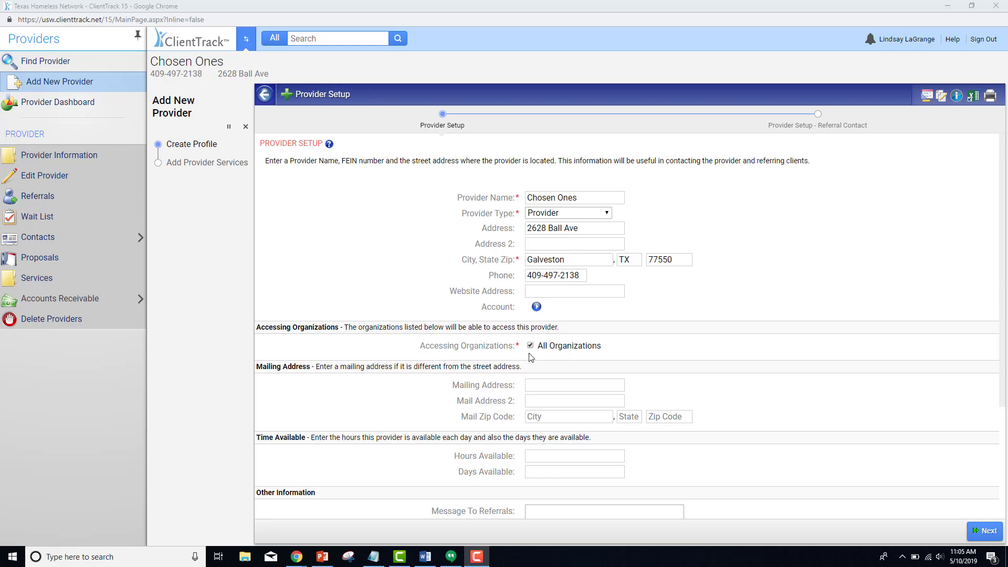
scroll(405, 390, "down", 3)
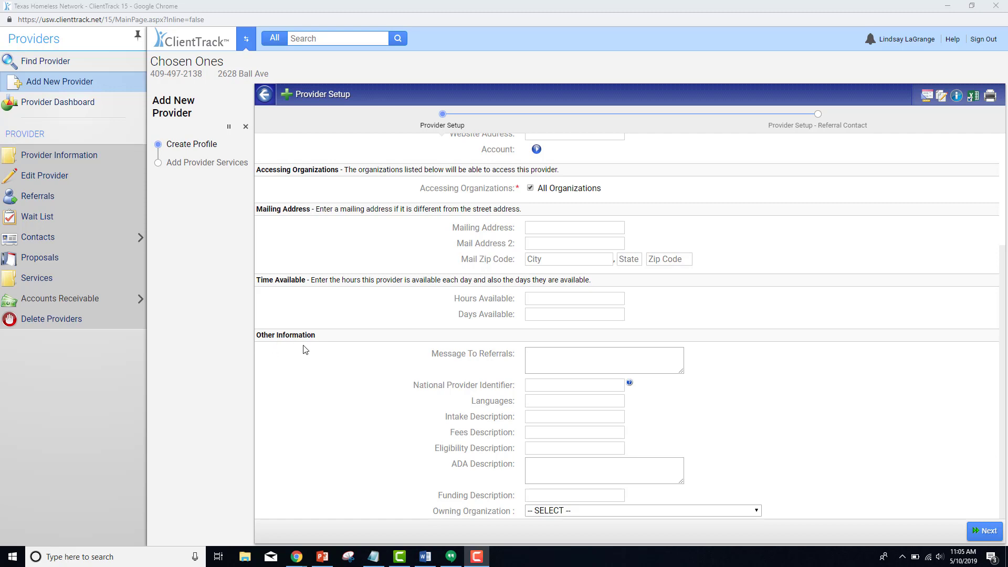
left_click(546, 510)
key("t")
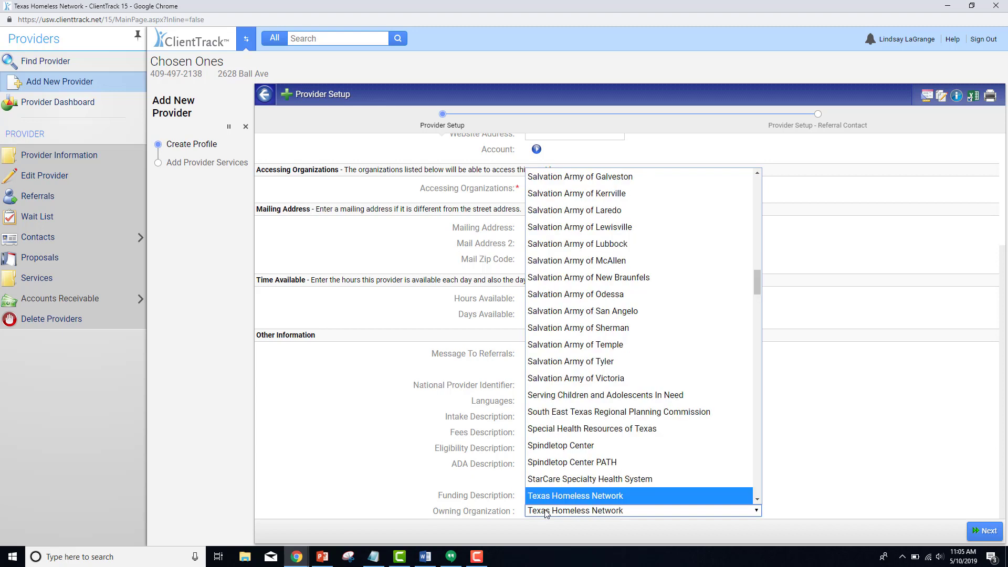
key("Return")
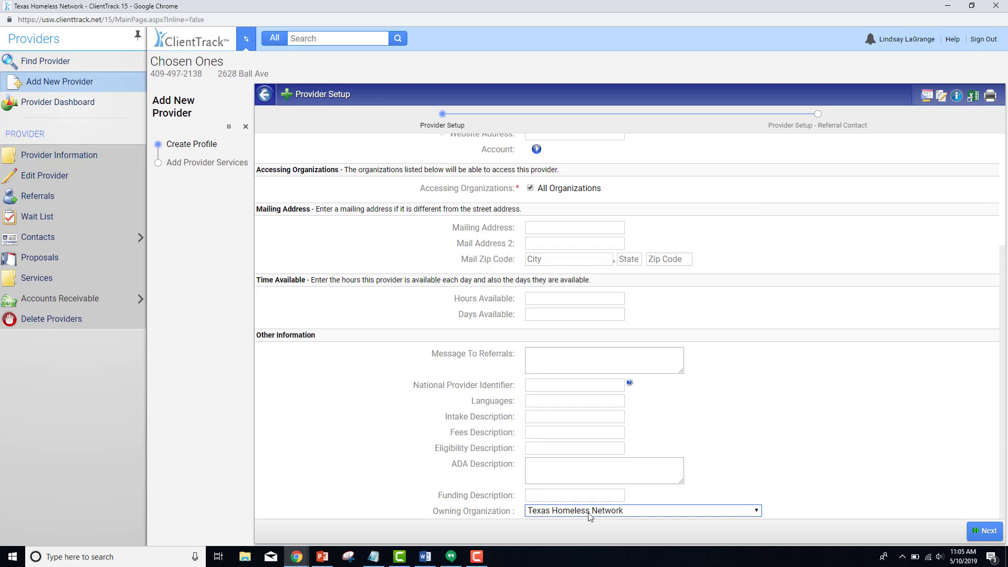
left_click(985, 531)
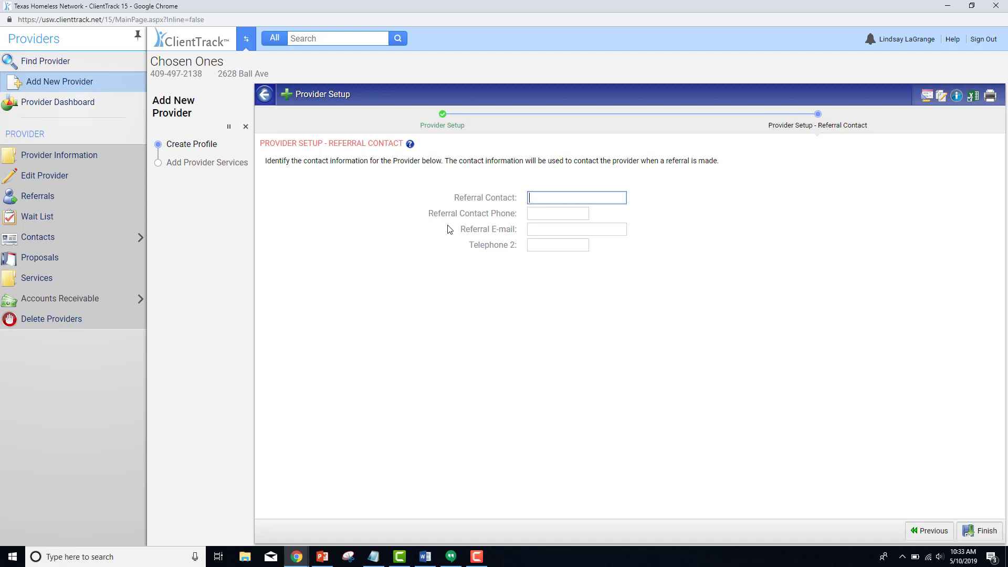
left_click(977, 531)
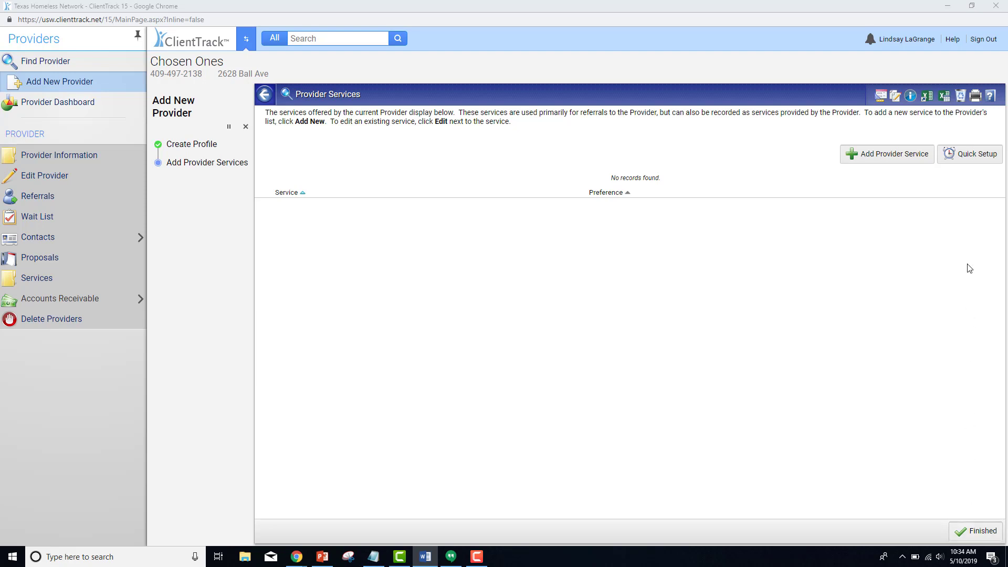
Step: Use Quick Setup to assign every service on both list pages to Chosen Ones with No Preference, and finish the Add New Provider workflow
left_click(968, 155)
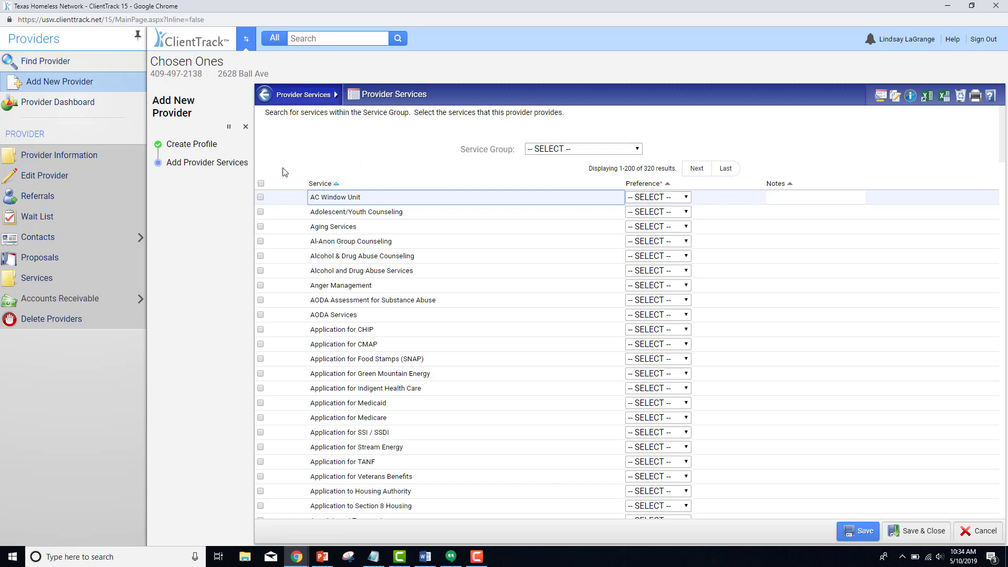
left_click(261, 184)
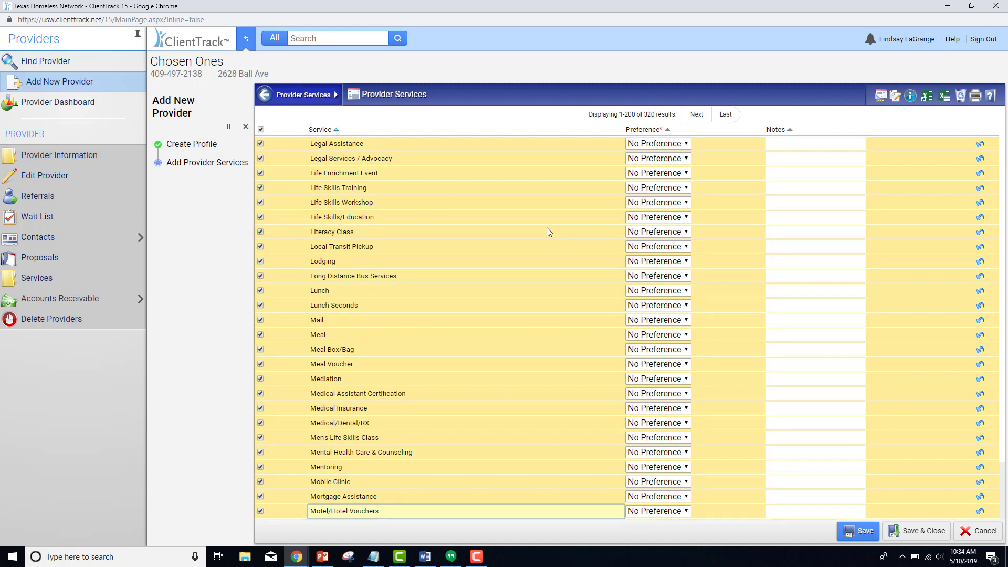
scroll(547, 228, "up", 20)
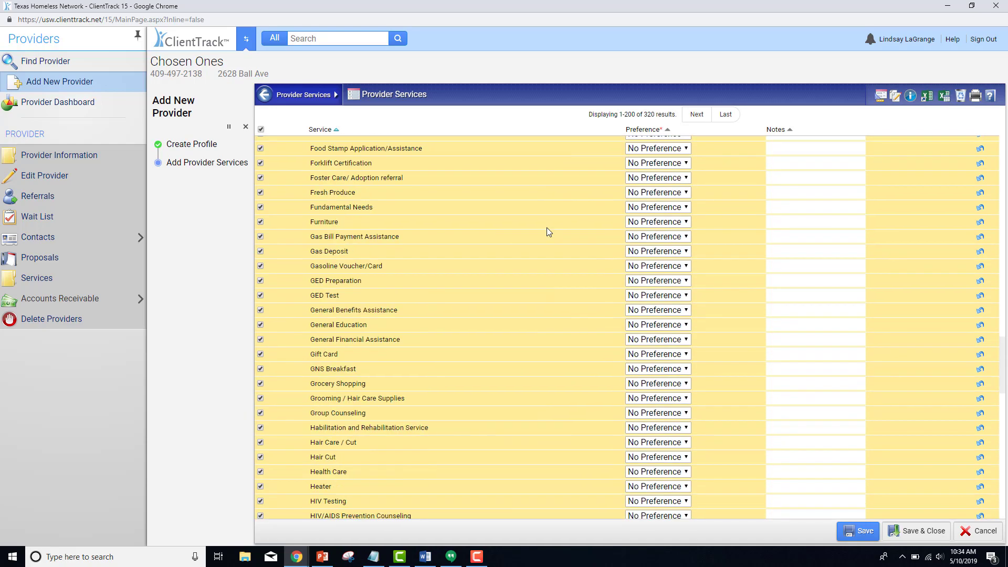
scroll(546, 228, "up", 15)
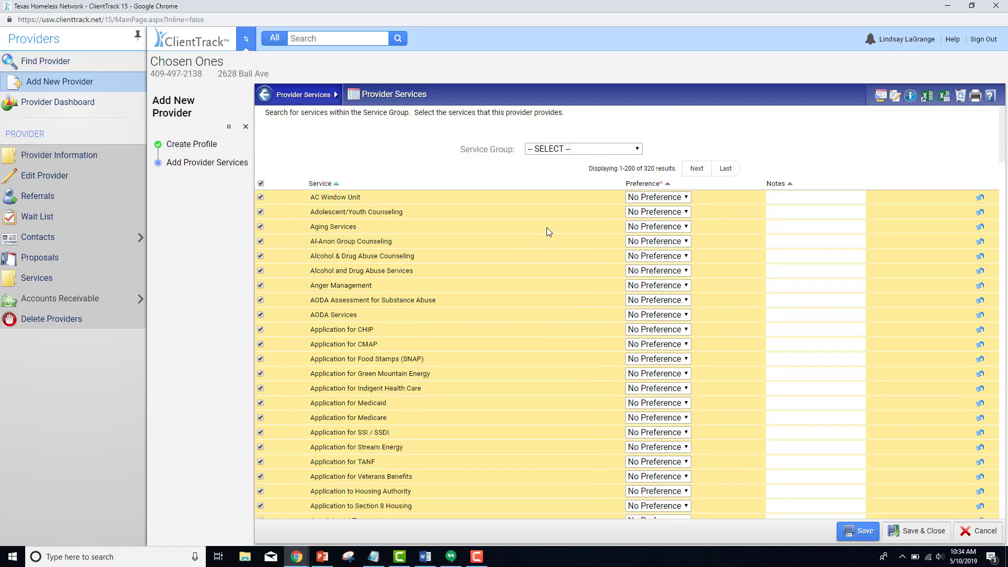
left_click(696, 168)
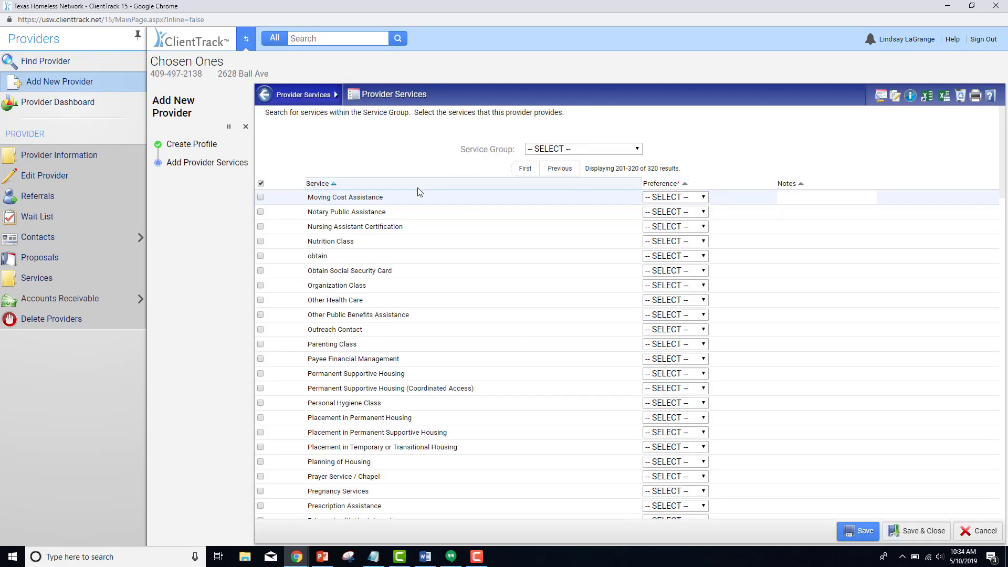
left_click(261, 184)
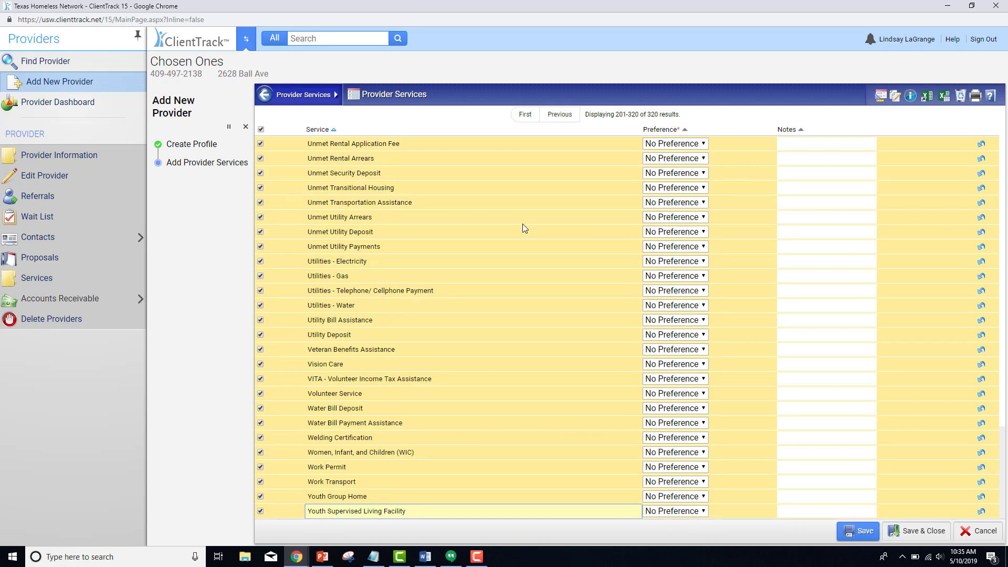
left_click(914, 531)
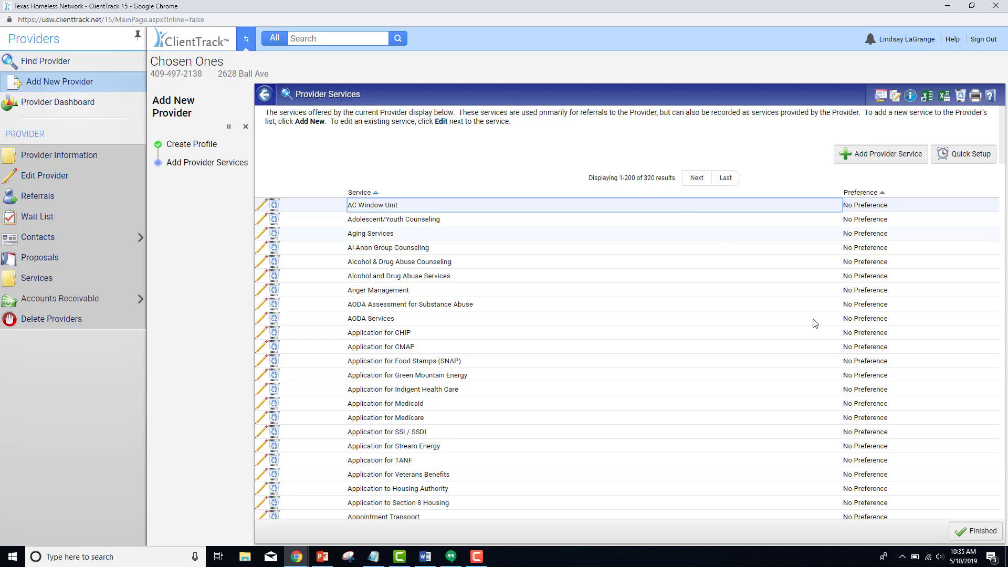
left_click(969, 537)
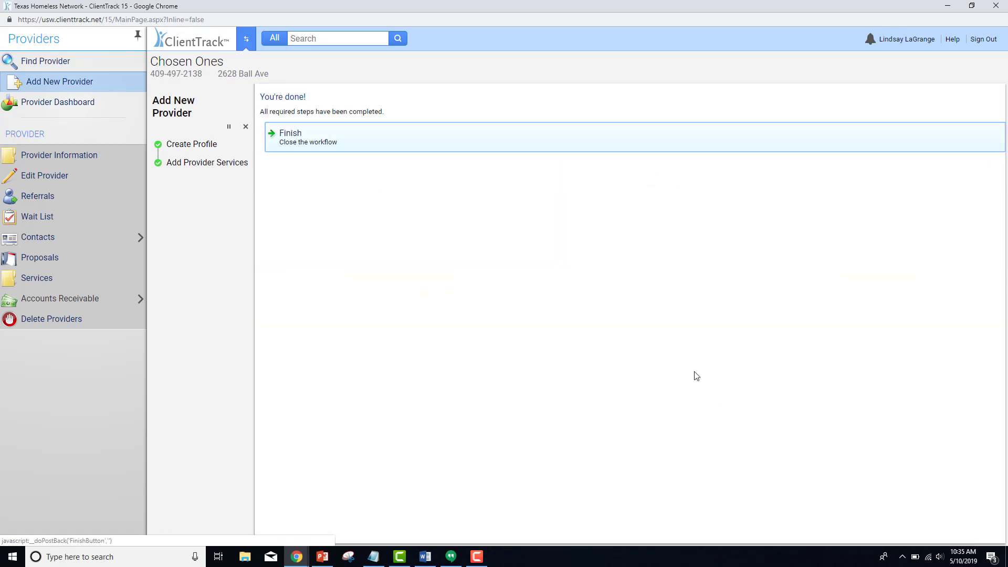
left_click(364, 136)
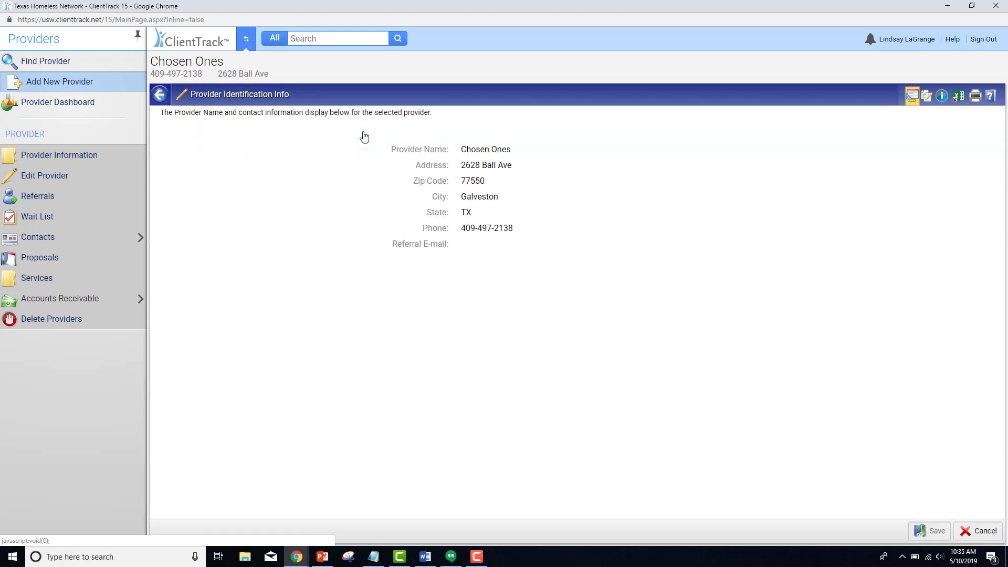
Step: Review the Chosen Ones dashboard and check the Abilene agencies in the Master List - Agencies for Ghost Profiles spreadsheet in Google Sheets
left_click(53, 112)
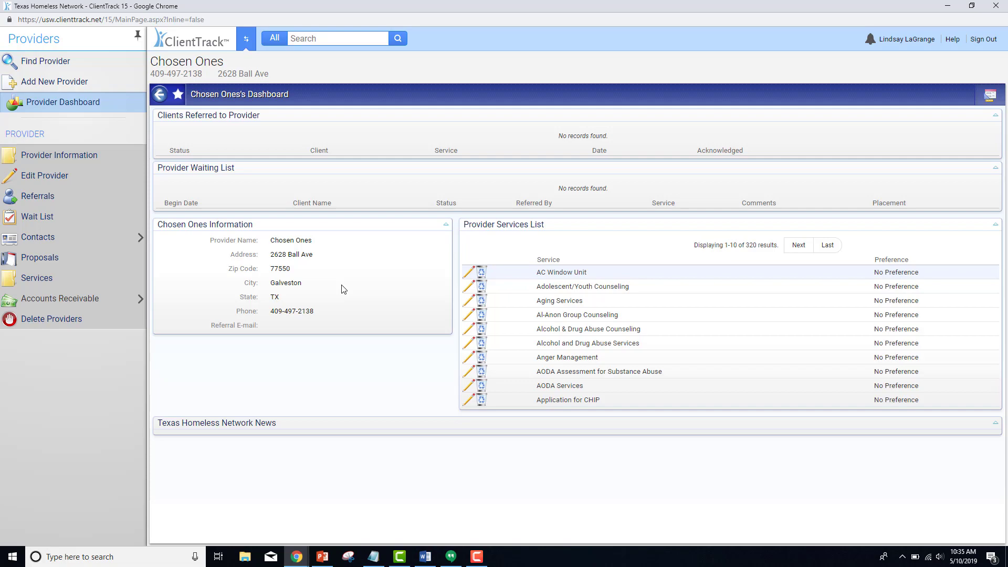
key("alt+Tab")
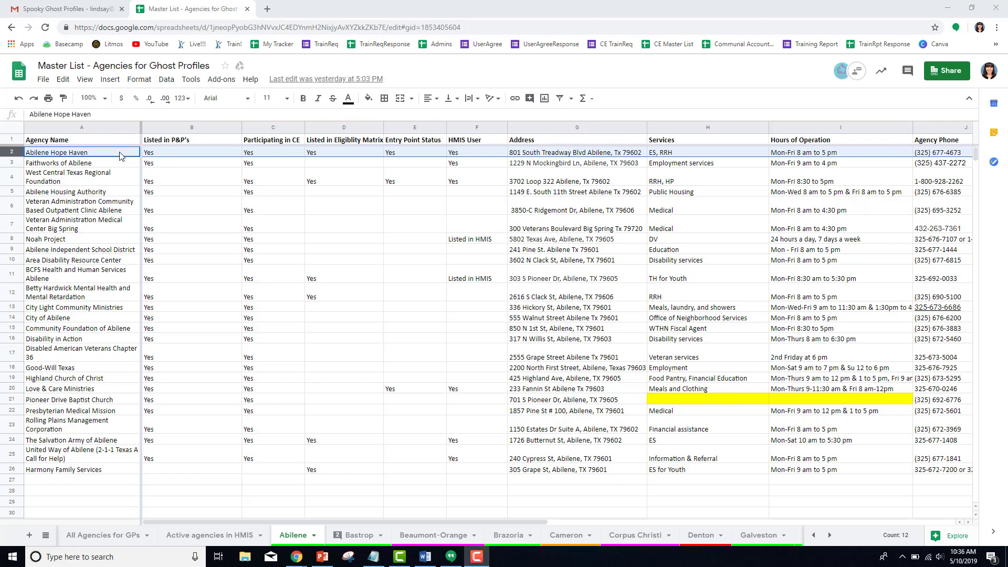
left_click(297, 556)
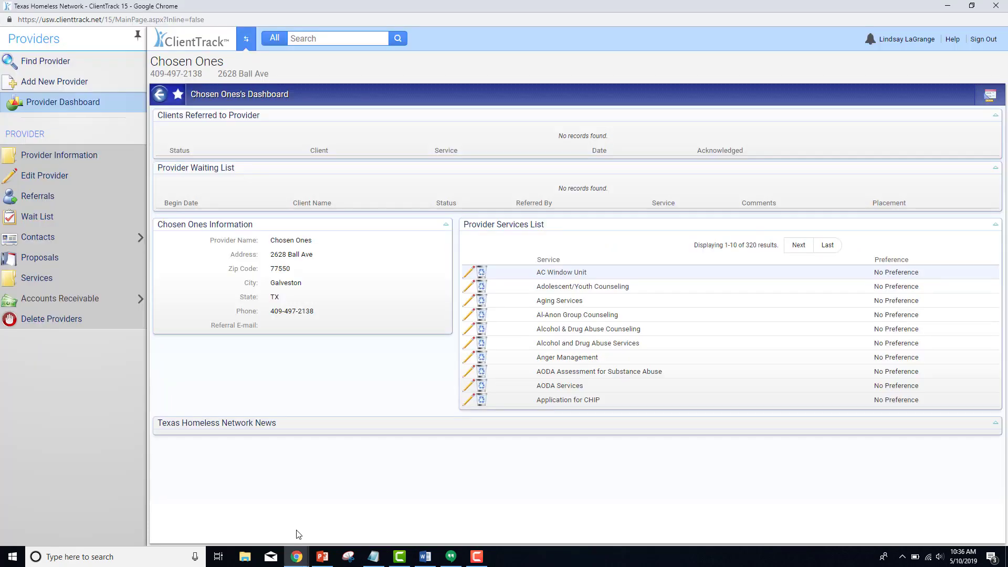
Step: Search the providers for "abilene" and open the Abilene Hope Haven, Inc. record
left_click(93, 70)
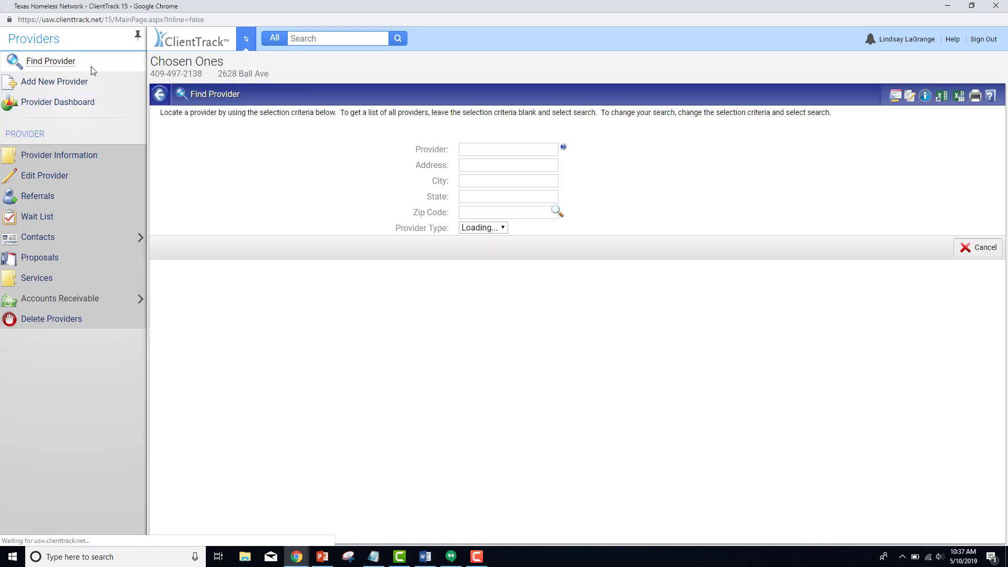
type("abile")
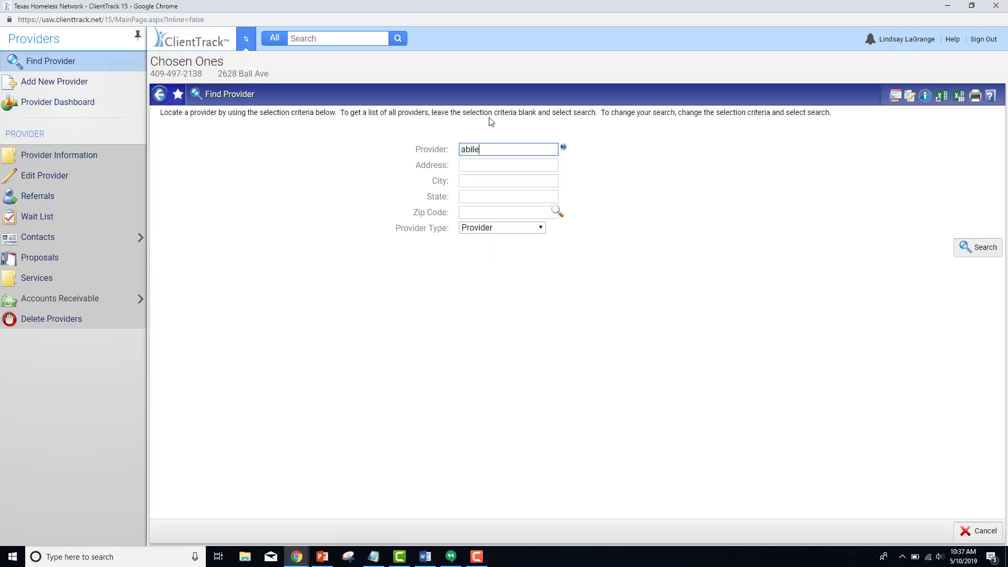
type("ne")
key("Return")
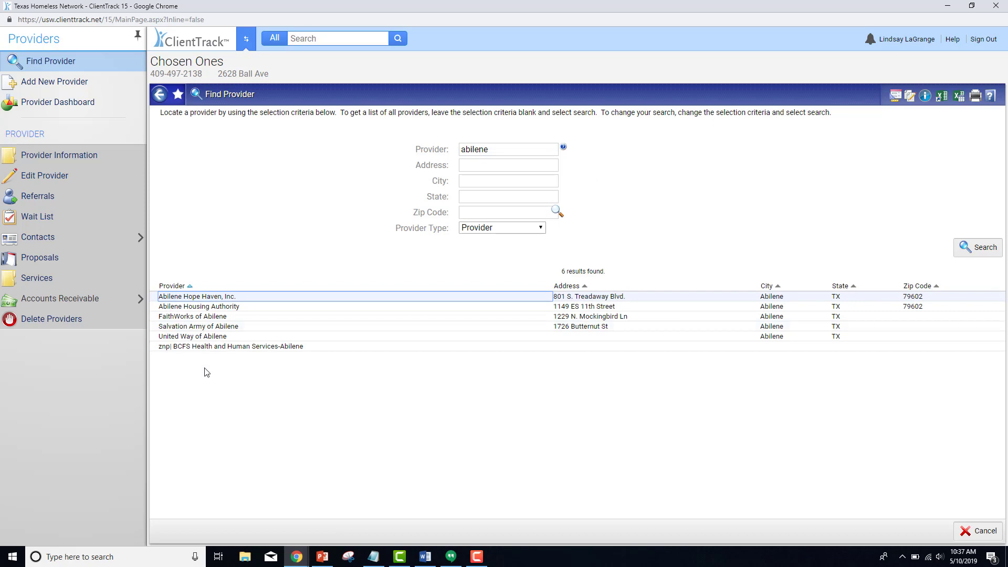
left_click(231, 298)
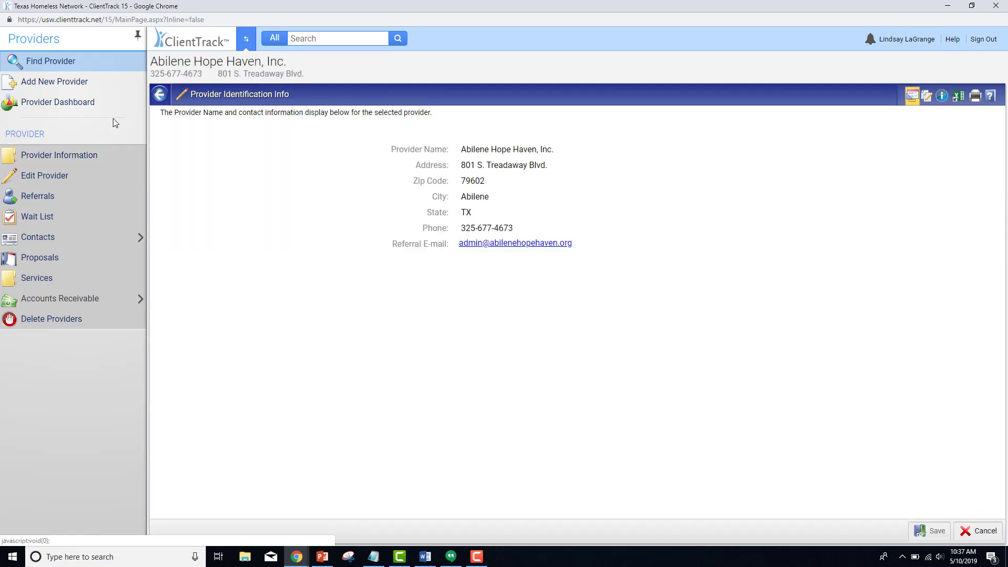
Step: Compare the services on Abilene Hope Haven's provider dashboard with its Services entry in the Google Sheets master list
left_click(110, 110)
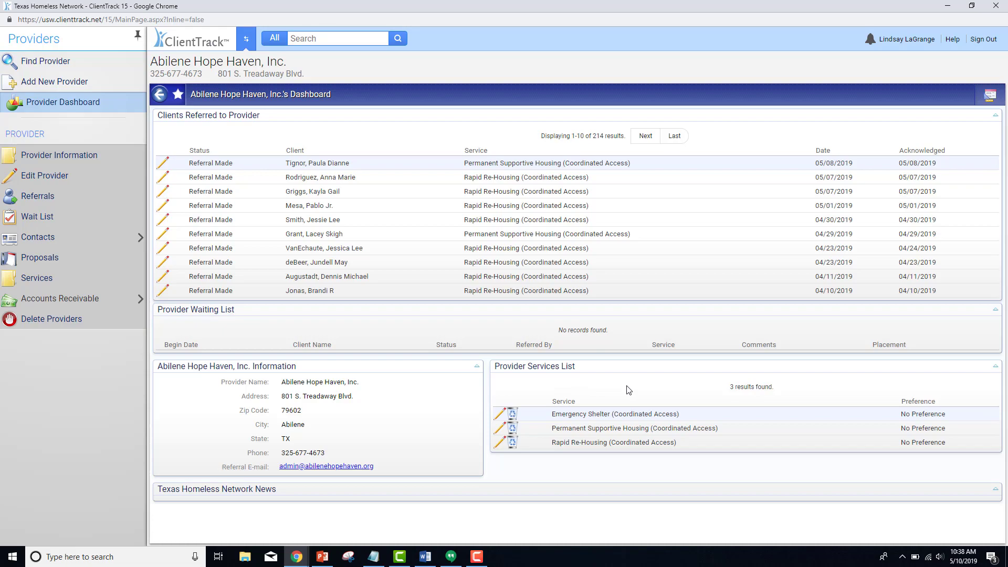
key("alt+Tab")
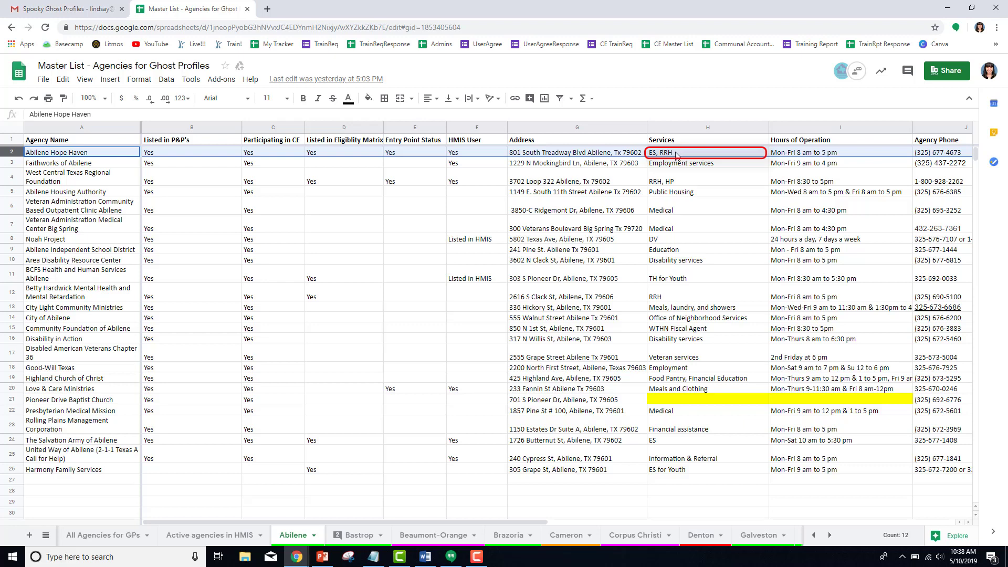
key("alt+Tab")
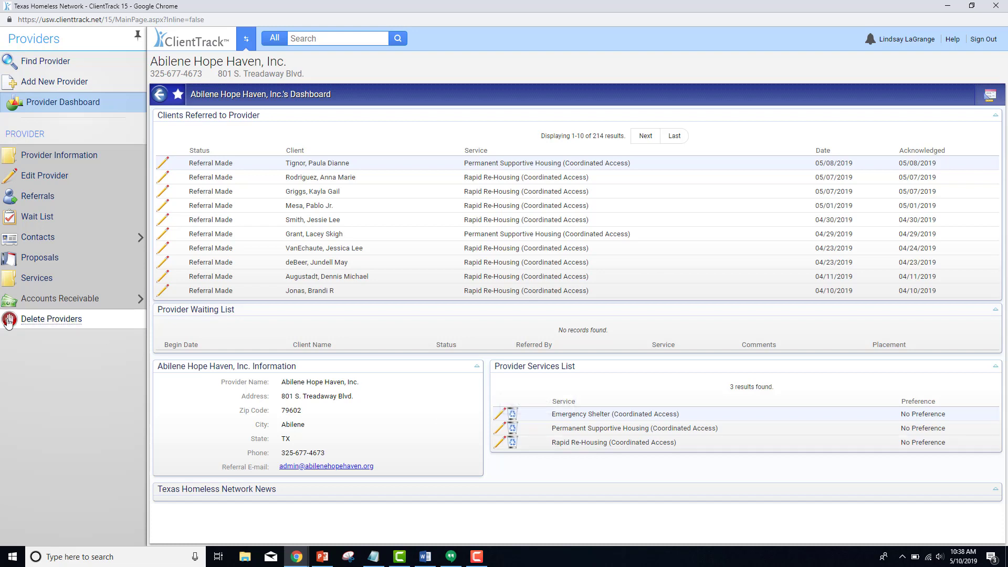
Step: Open Quick Setup for Abilene Hope Haven's services, and save and close it without selecting any additional service
left_click(29, 288)
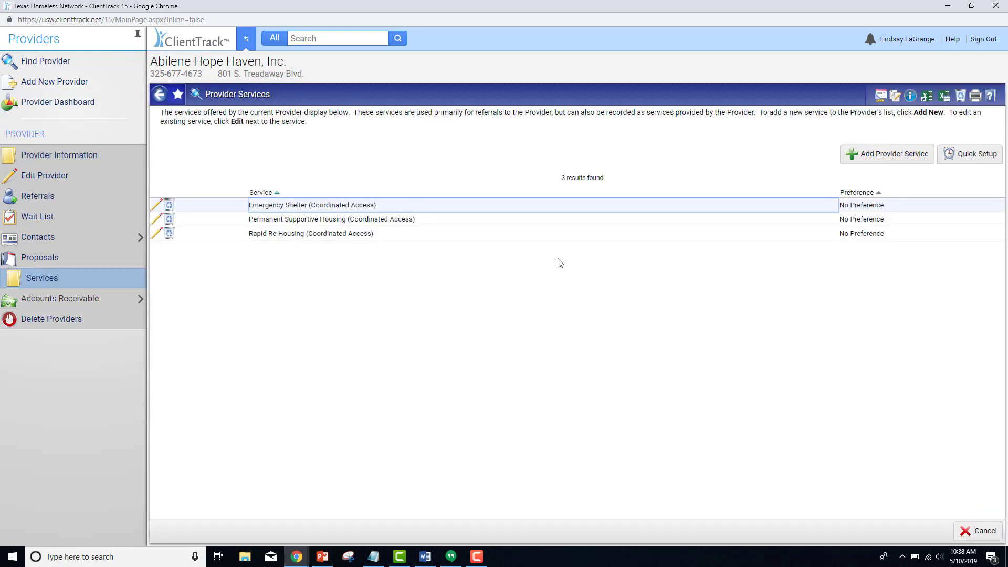
left_click(949, 157)
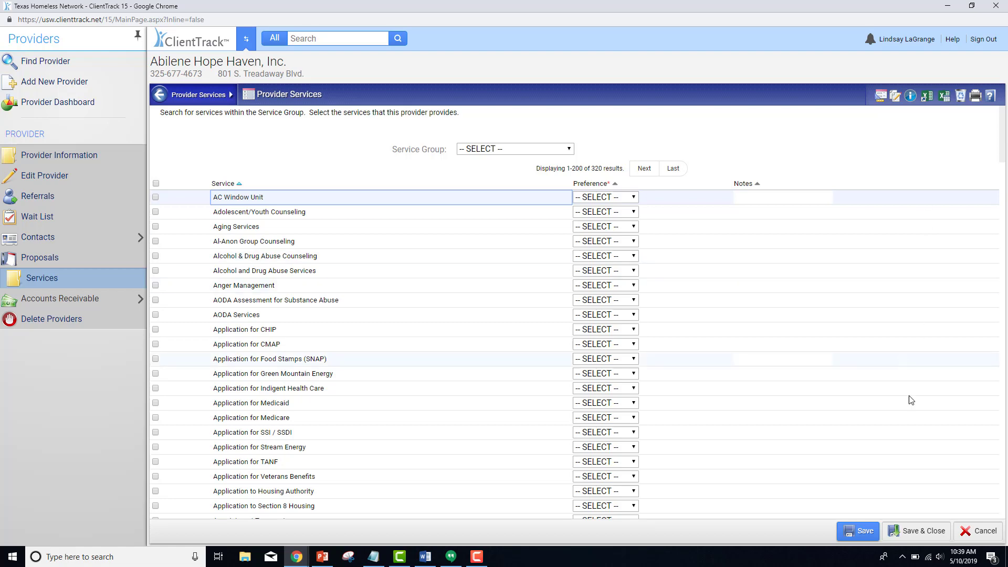
left_click(921, 534)
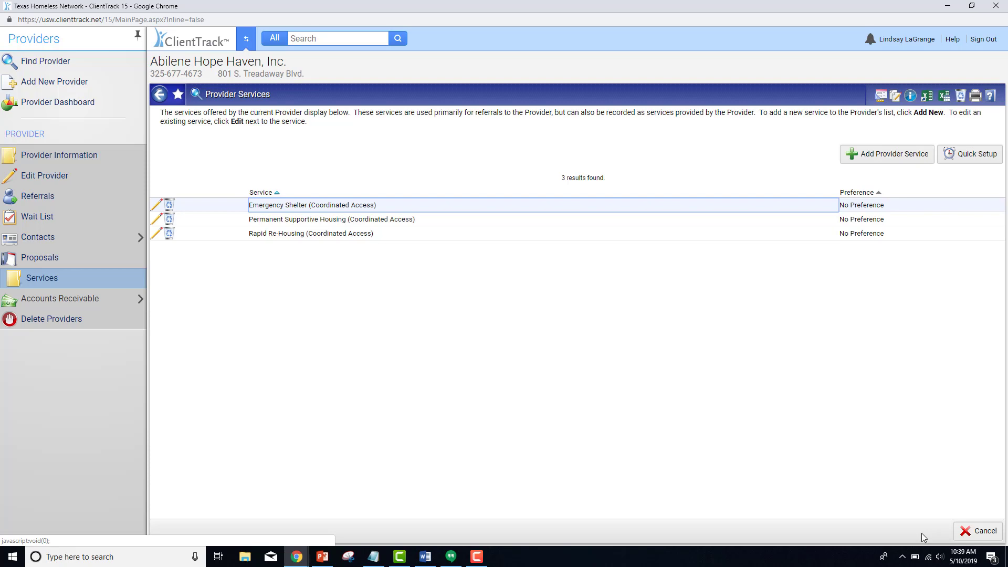
Step: Review Abilene Hope Haven's editable provider setup, including its availability, owning organization and referral contact, and save the record
left_click(106, 186)
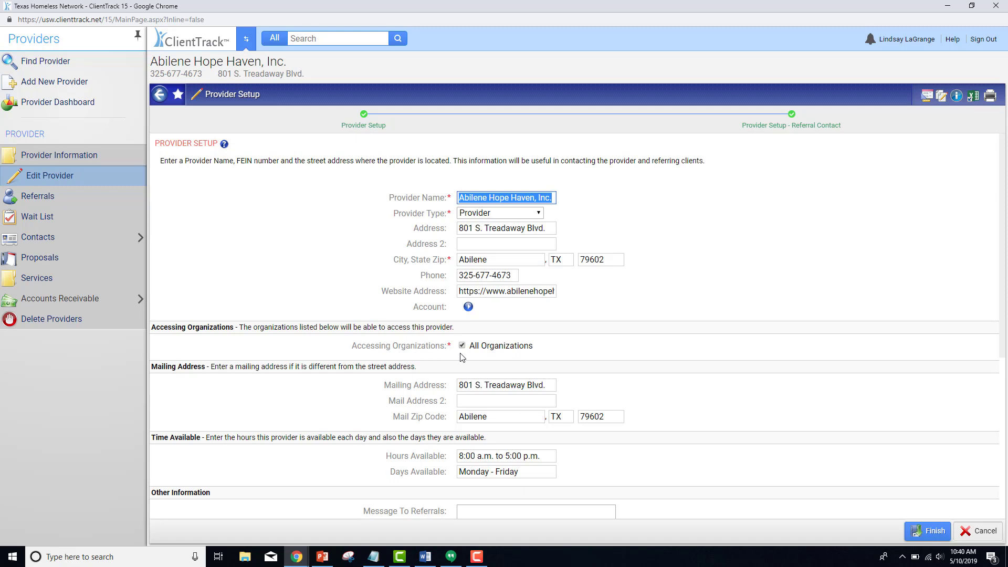
scroll(462, 357, "down", 5)
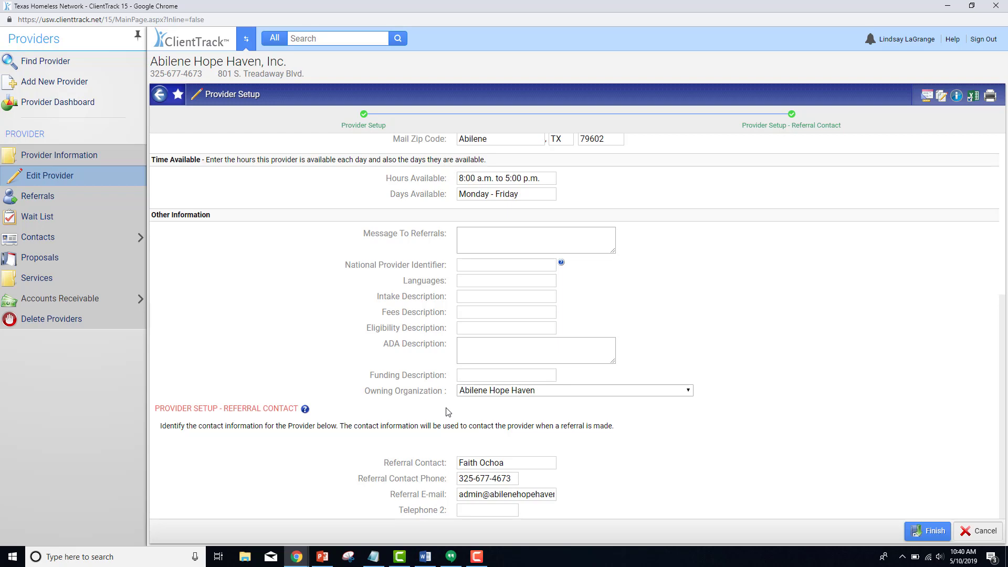
left_click(915, 533)
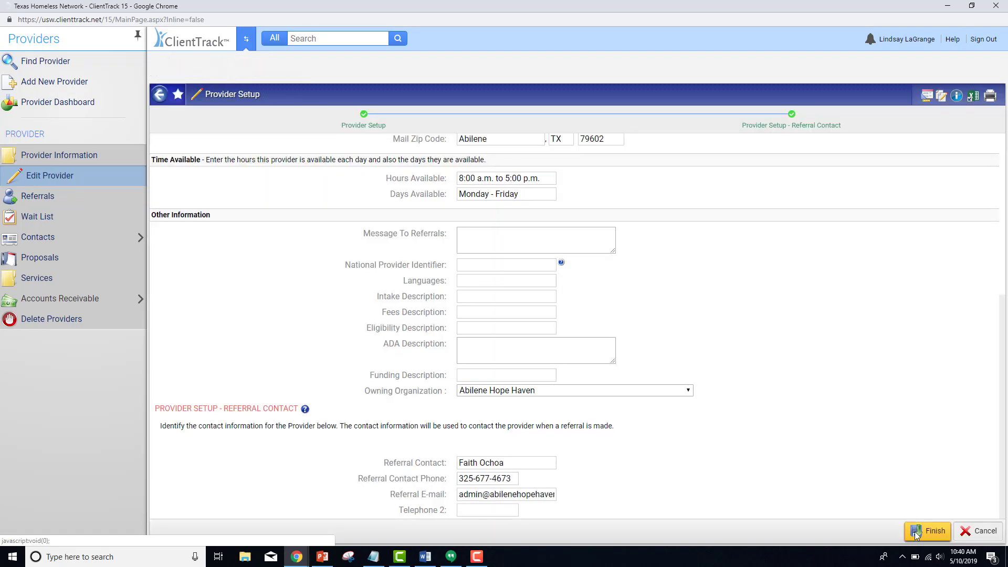